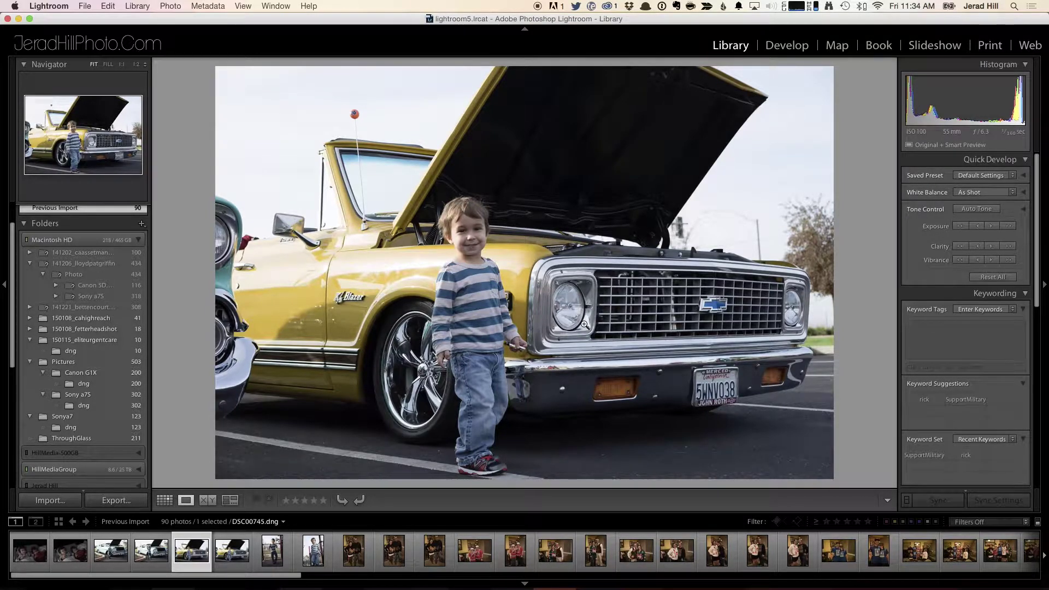
- Examine the boy's face up close in the unedited photo
click(480, 277)
drag(465, 167, 489, 187)
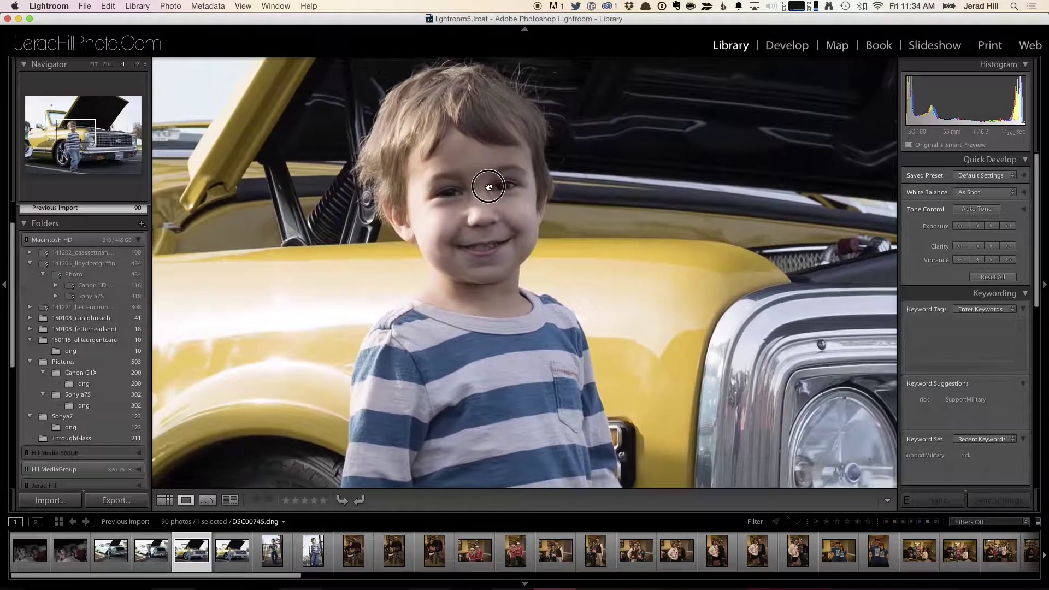
click(257, 351)
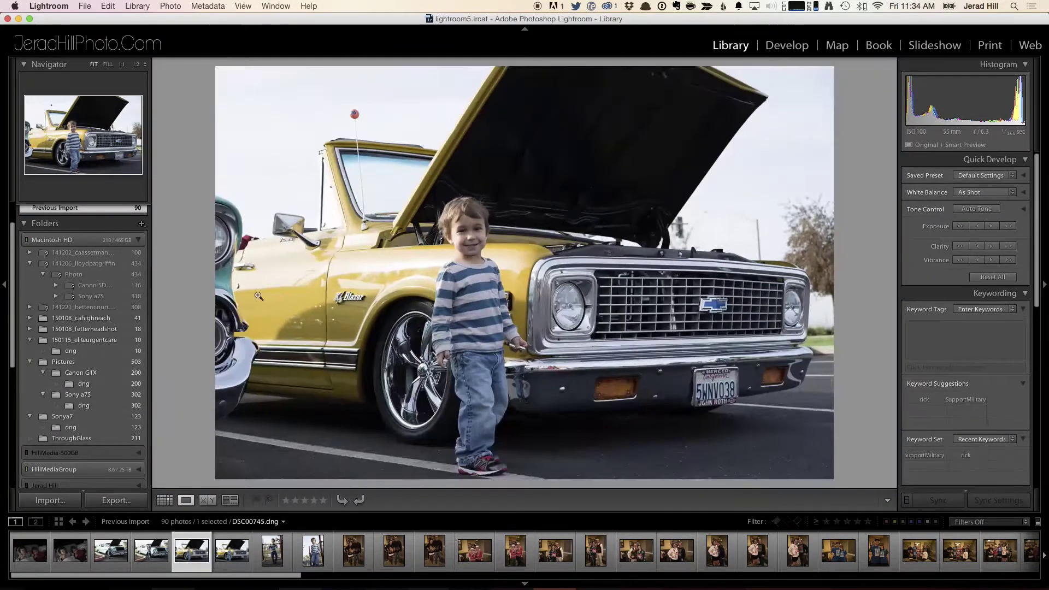
click(470, 216)
drag(502, 234, 491, 169)
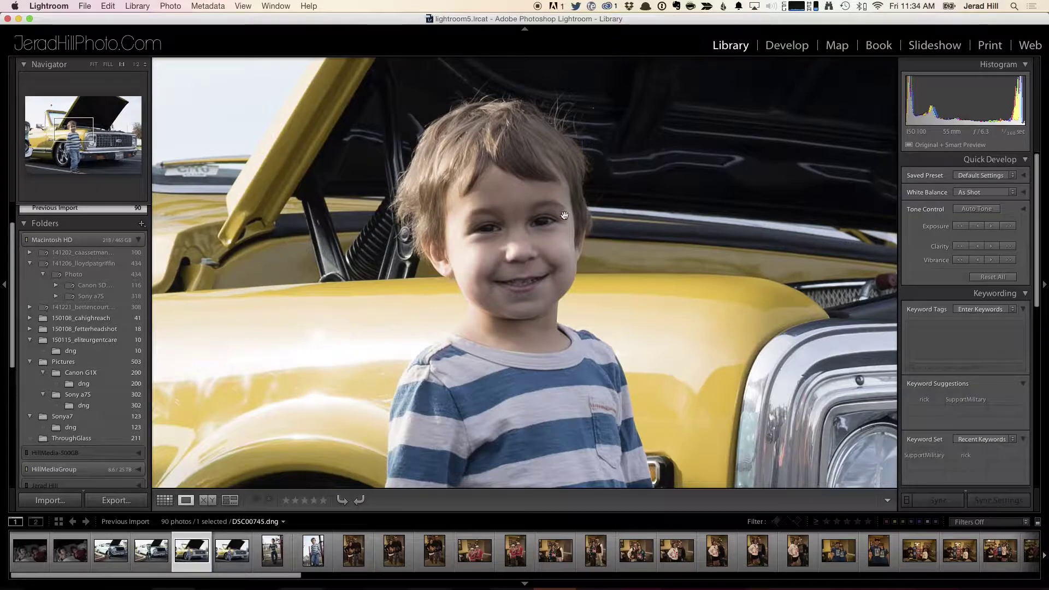
click(500, 242)
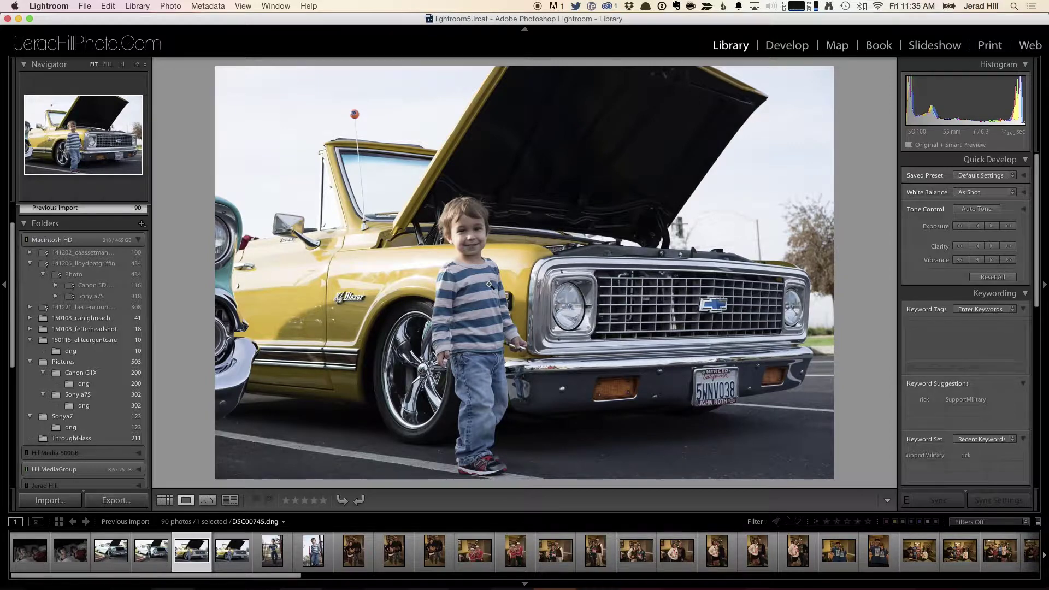
- Bring the photo into the Develop module and turn on the clipping indicators
click(787, 46)
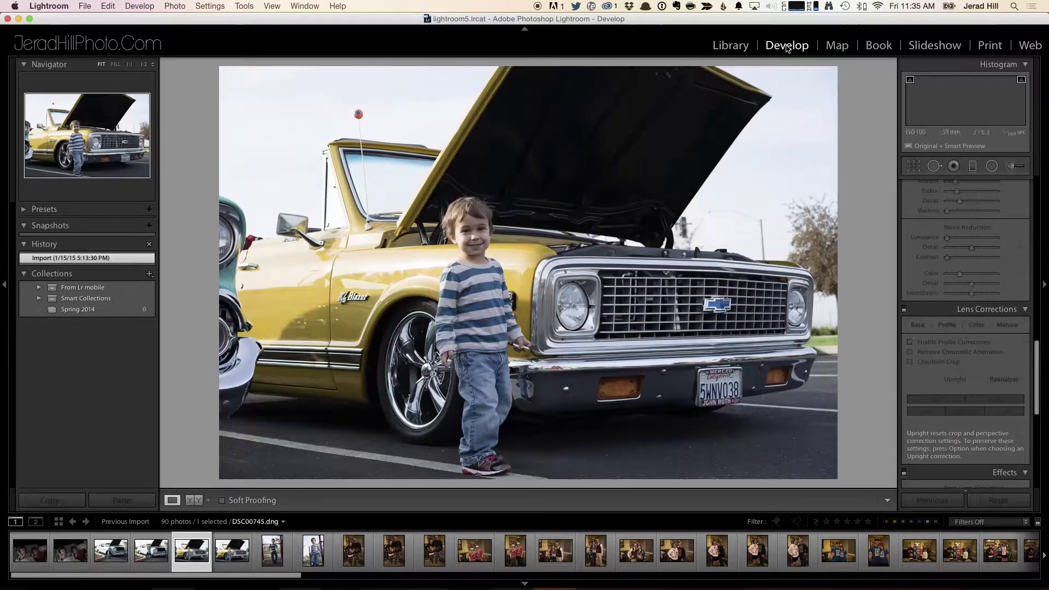
key(j)
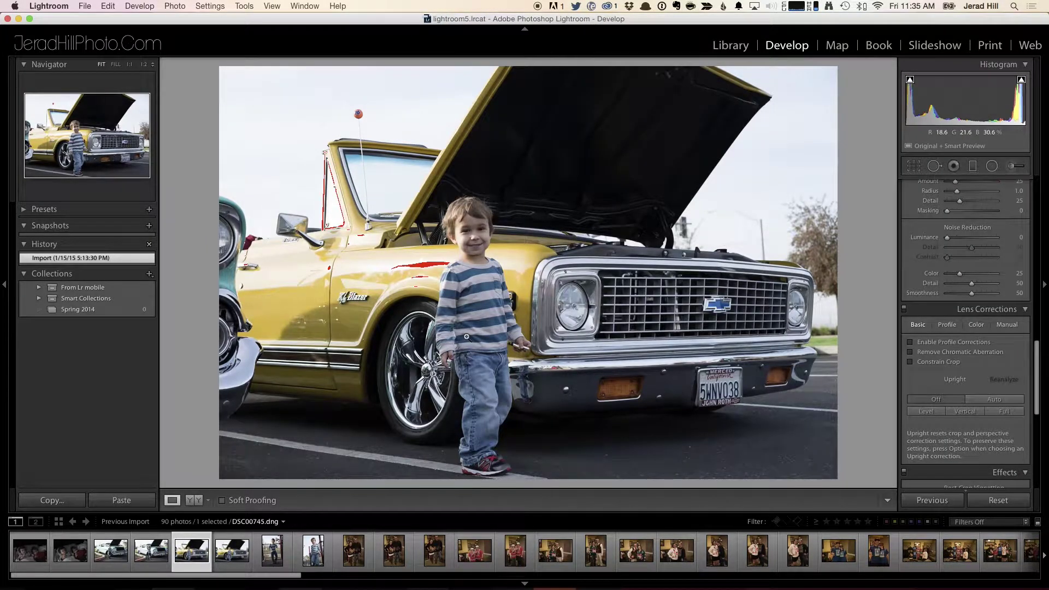
scroll(916, 244, up, 15)
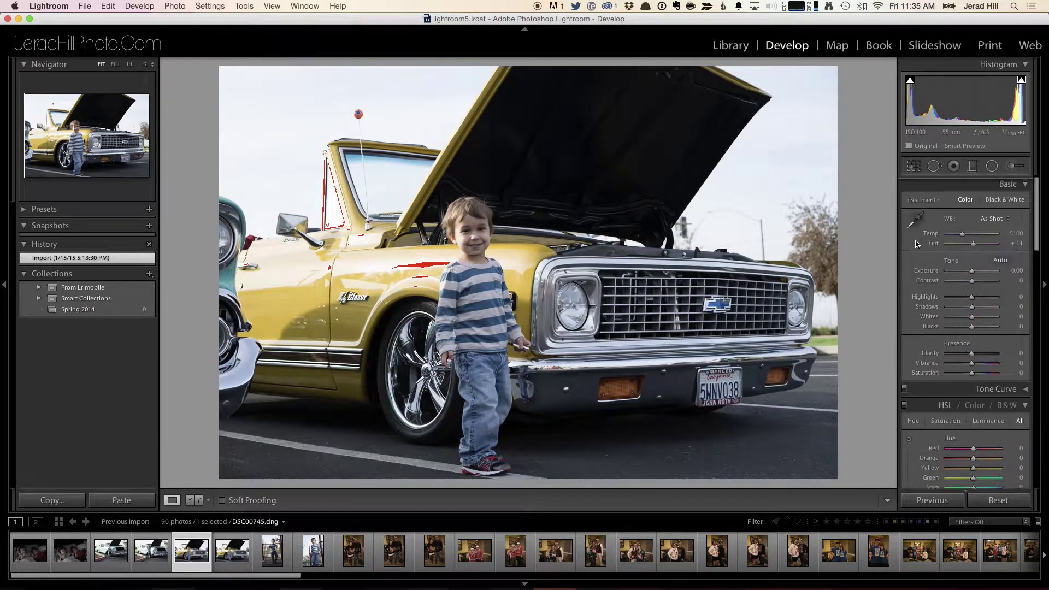
- Collapse the HSL settings and enable Profile Corrections and Remove Chromatic Aberration for the lens
scroll(917, 244, down, 5)
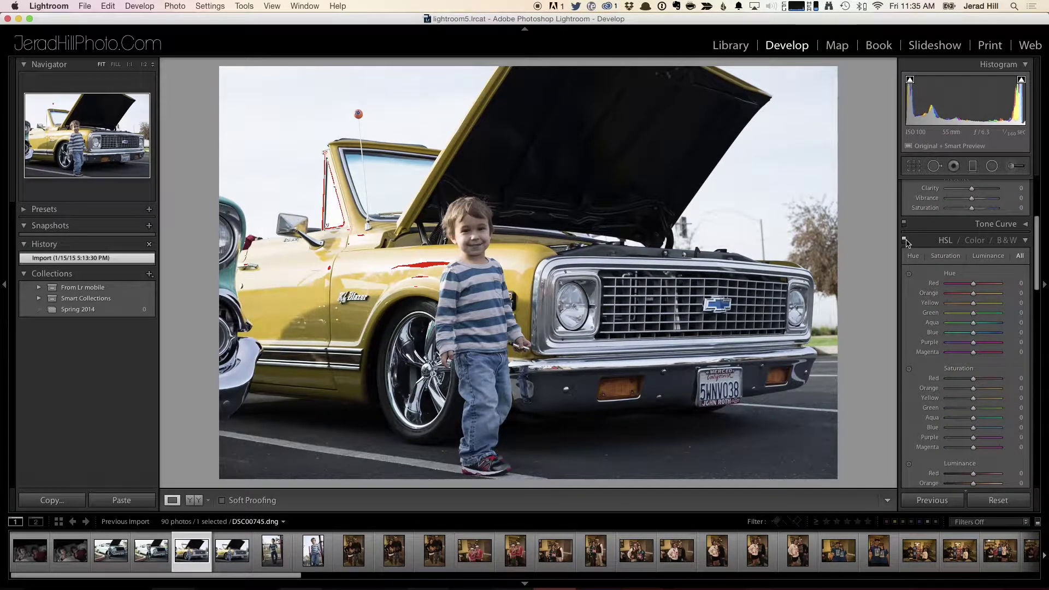
click(1026, 242)
scroll(914, 271, down, 5)
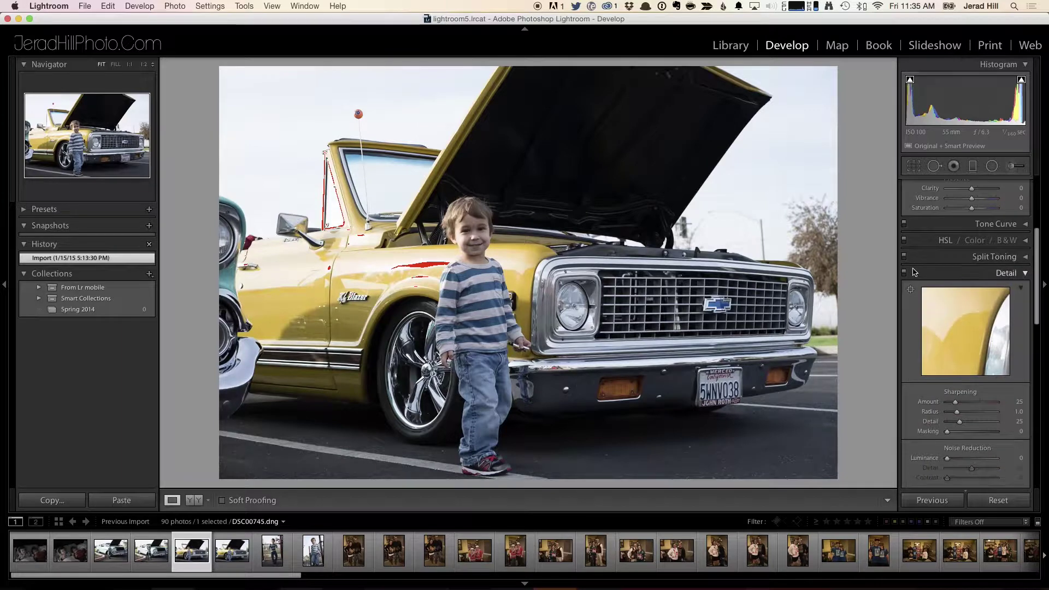
scroll(914, 271, down, 4)
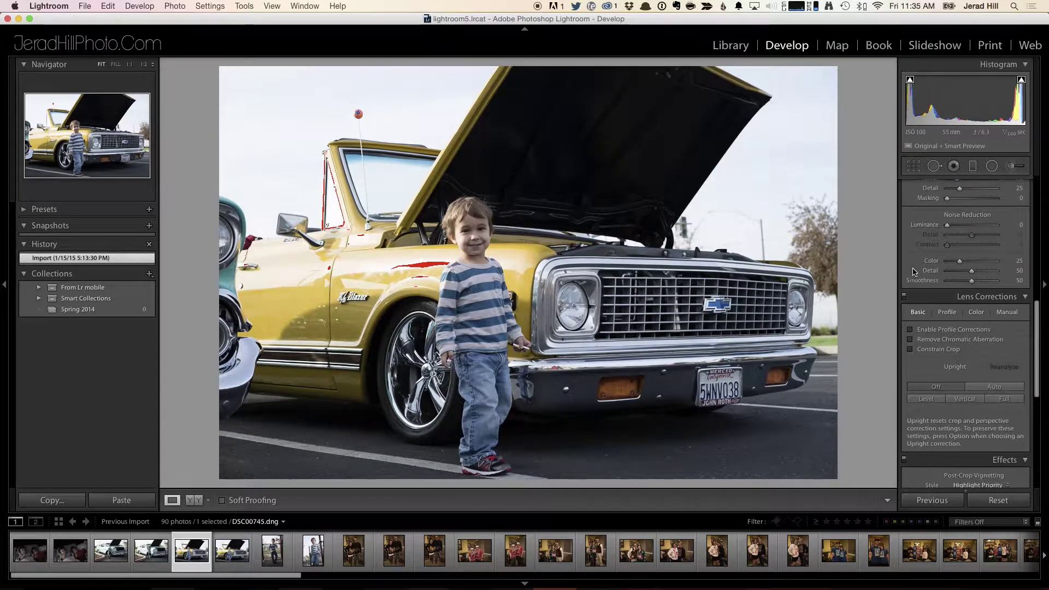
click(911, 330)
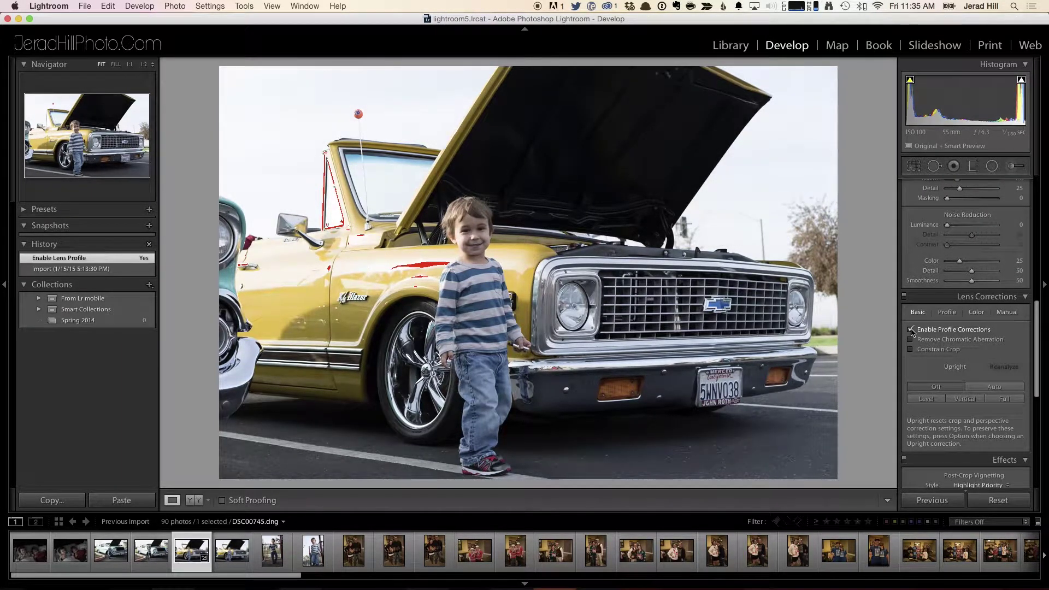
click(910, 340)
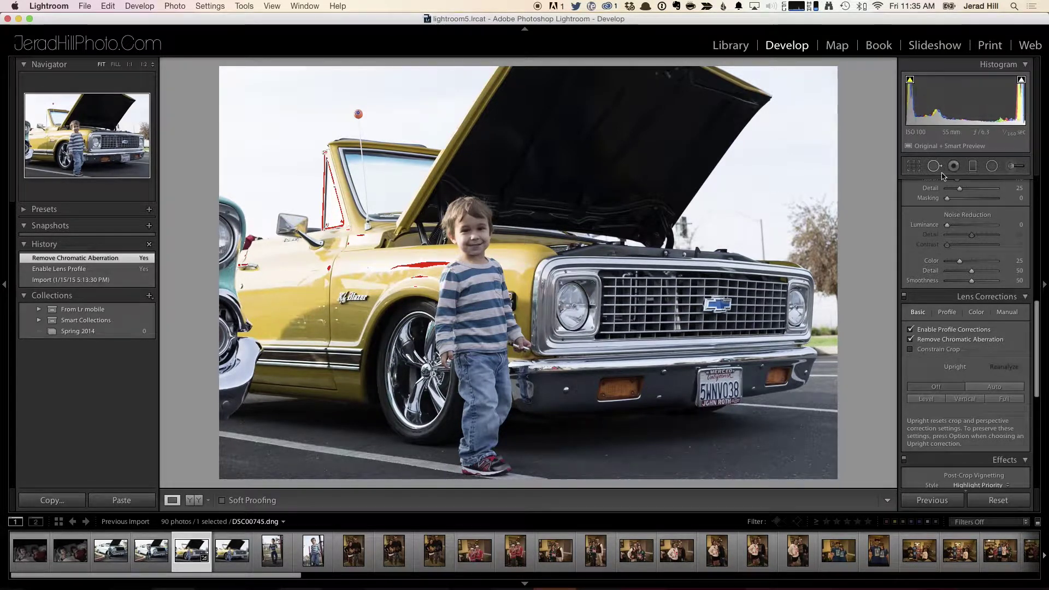
- Recover the photo's bright areas by setting Whites to -67, Blacks to -1 and Highlights to -71
scroll(913, 196, up, 10)
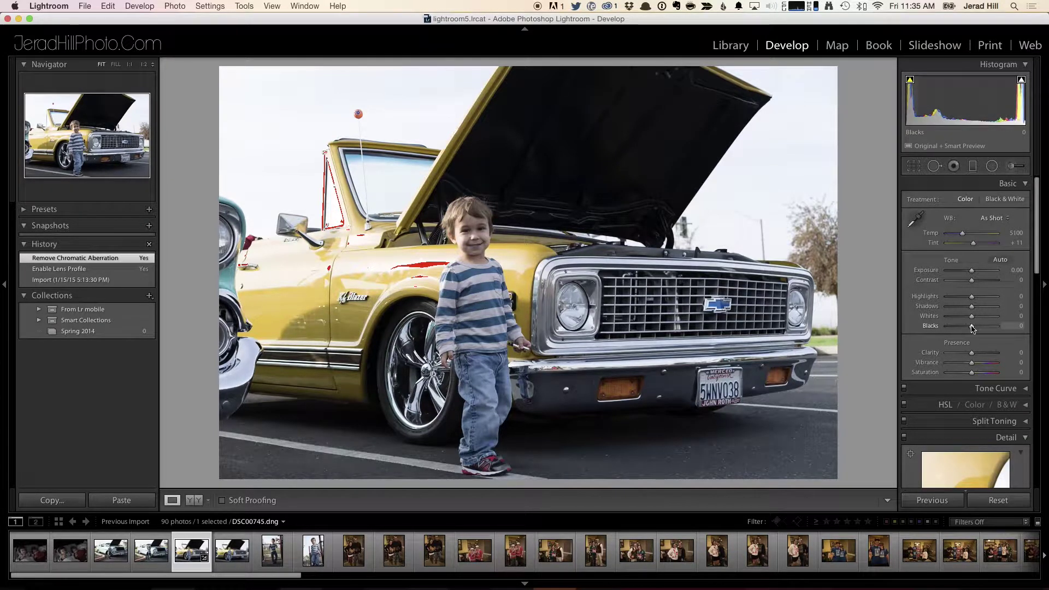
key(alt)
mouse_move(971, 319)
mouse_down()
mouse_move(947, 318)
mouse_move(971, 328)
mouse_up()
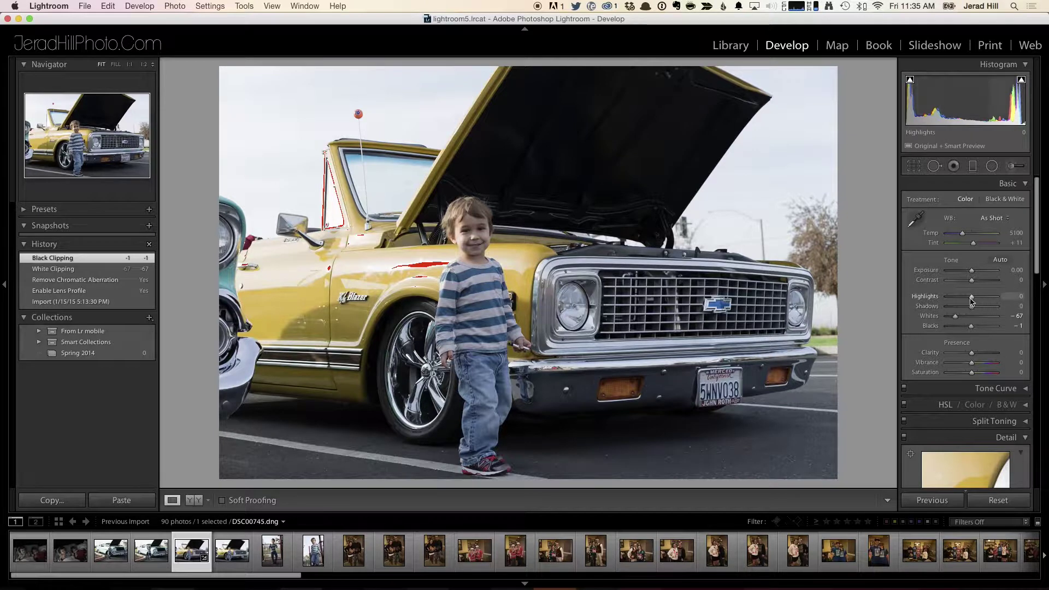
alt+click(972, 299)
drag(972, 299, 954, 301)
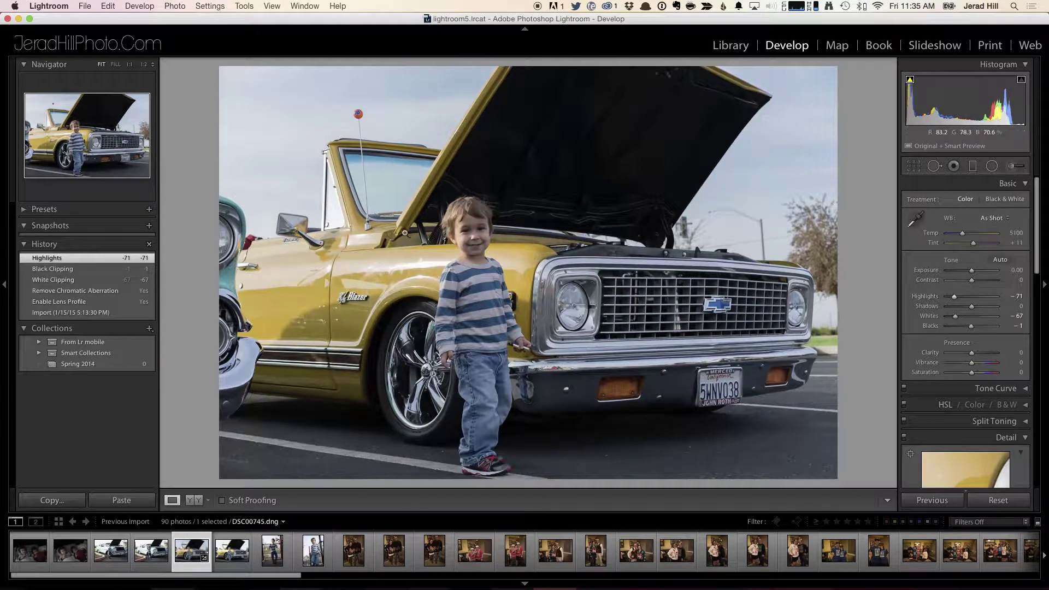
- Set the photo's Shadows to +5, Contrast to +25 and Clarity to +35, and check the effect on the boy's face
drag(971, 306, 973, 309)
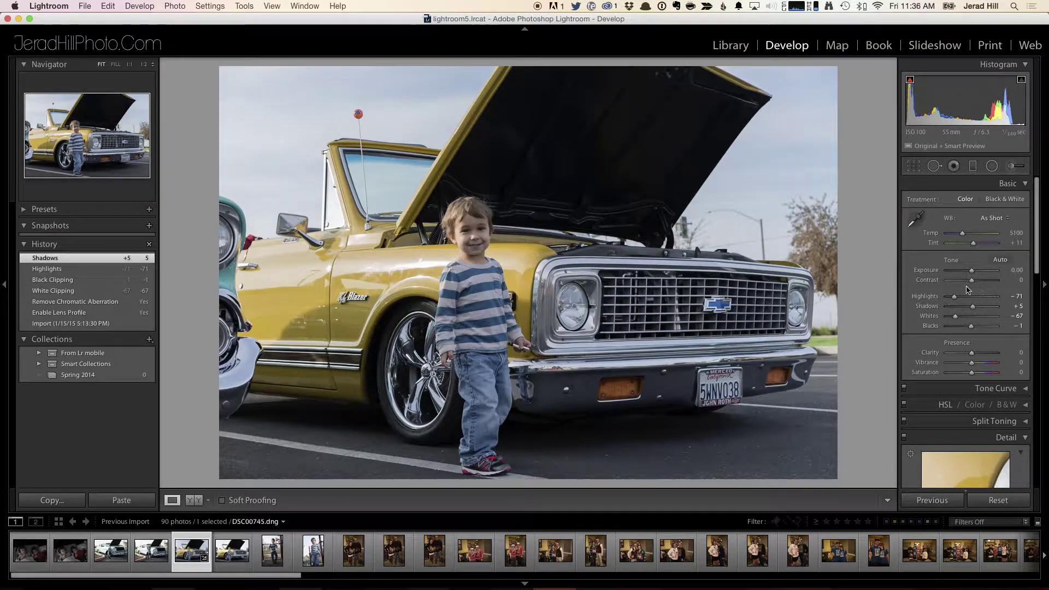
drag(971, 280, 978, 281)
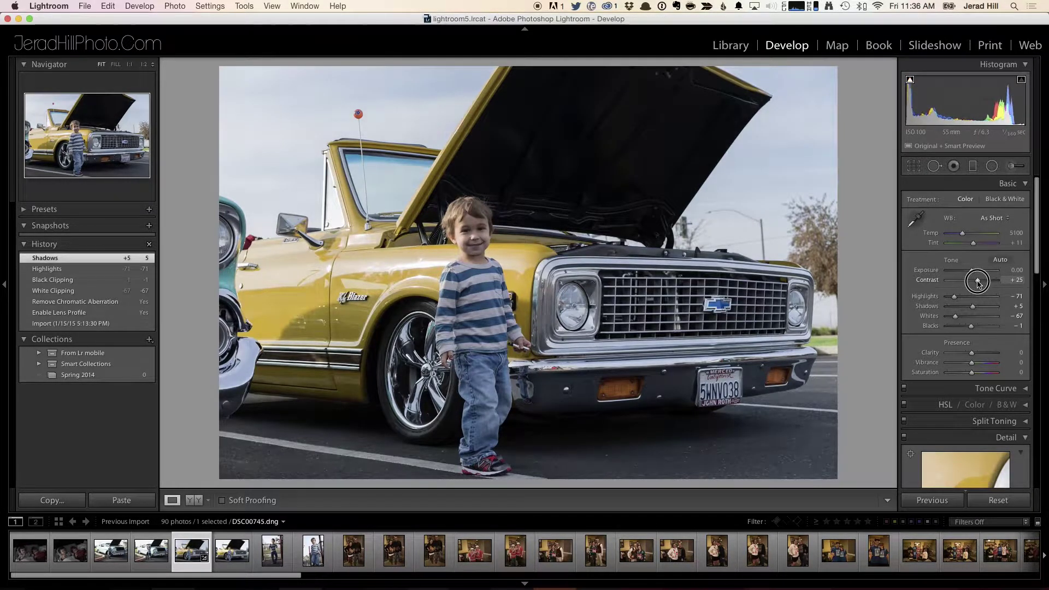
drag(976, 353, 981, 355)
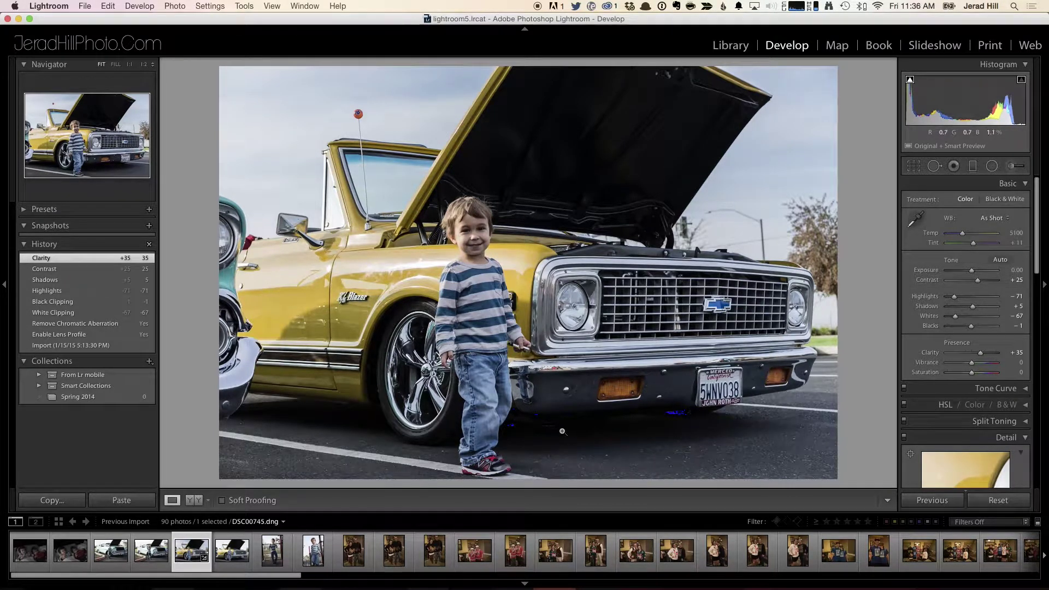
click(471, 241)
drag(481, 275, 552, 258)
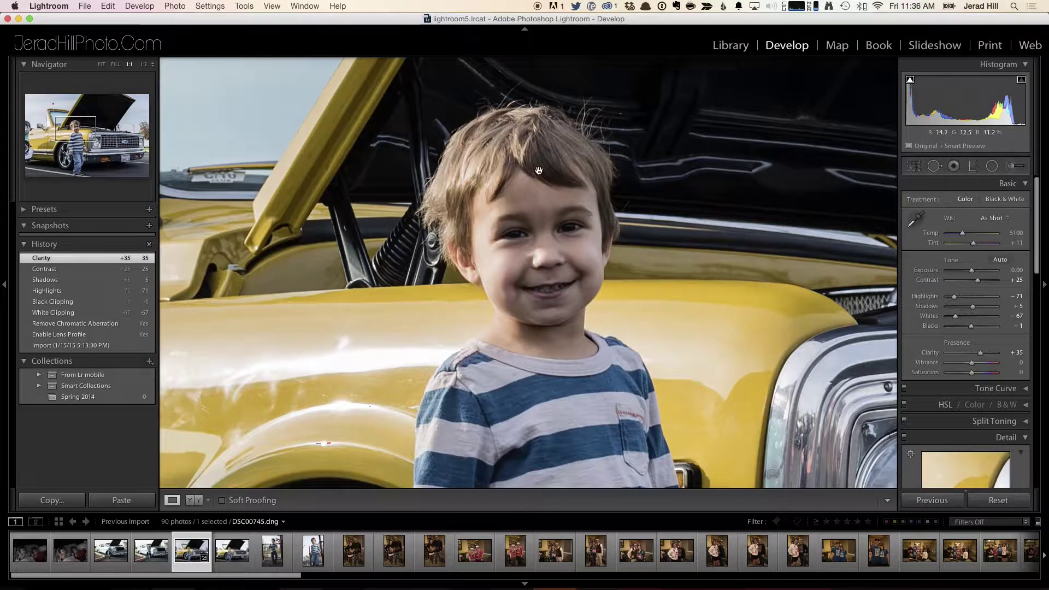
click(554, 237)
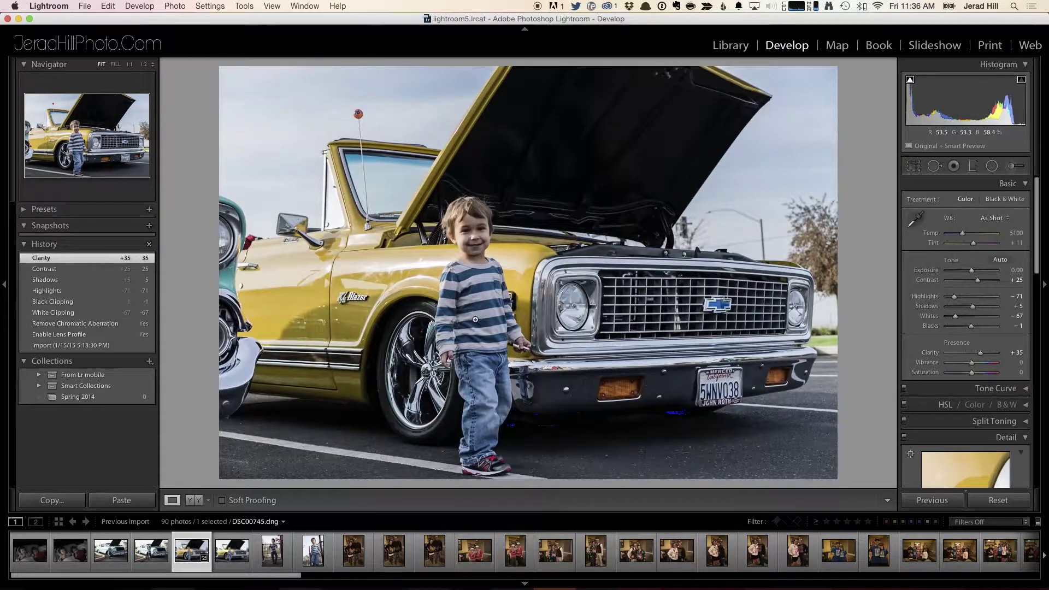
- Set the Camera Calibration Blue Primary saturation to +31 and raise the photo's basic Shadows to +15
scroll(964, 420, down, 10)
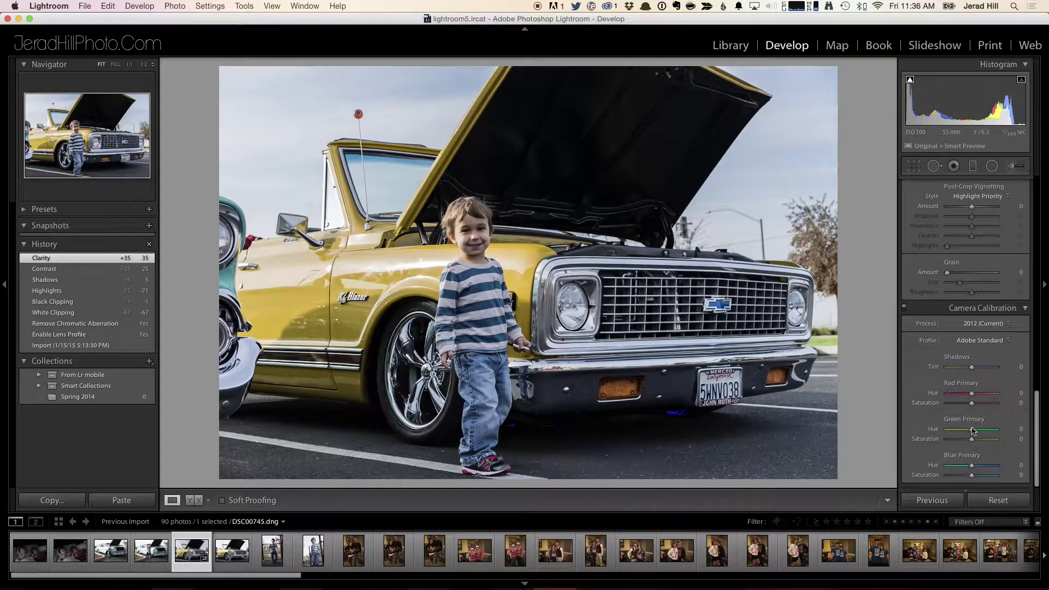
mouse_move(972, 475)
mouse_down()
mouse_move(949, 476)
mouse_move(979, 478)
mouse_up()
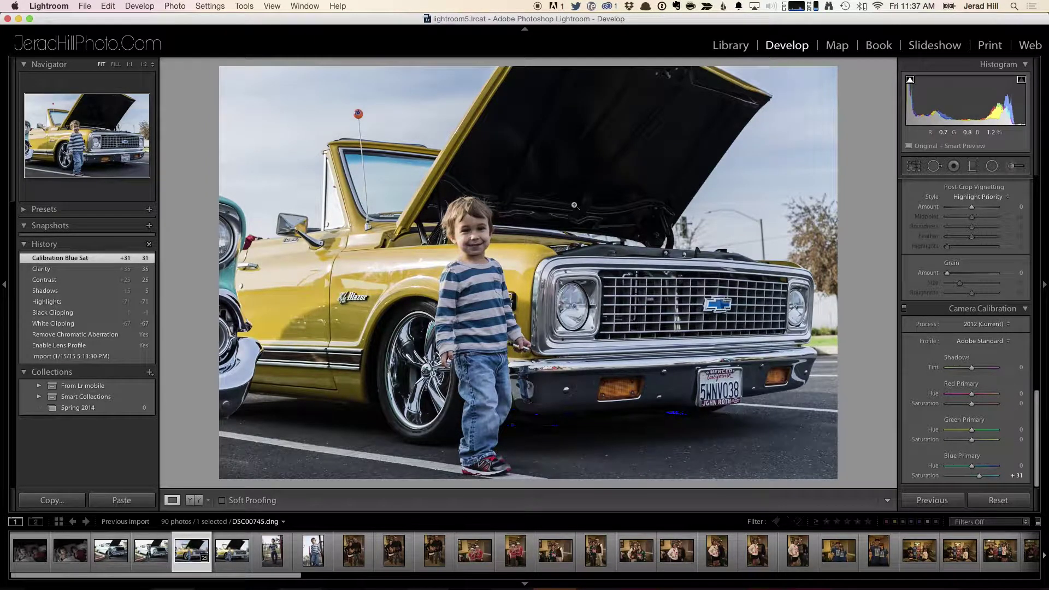
scroll(919, 236, up, 15)
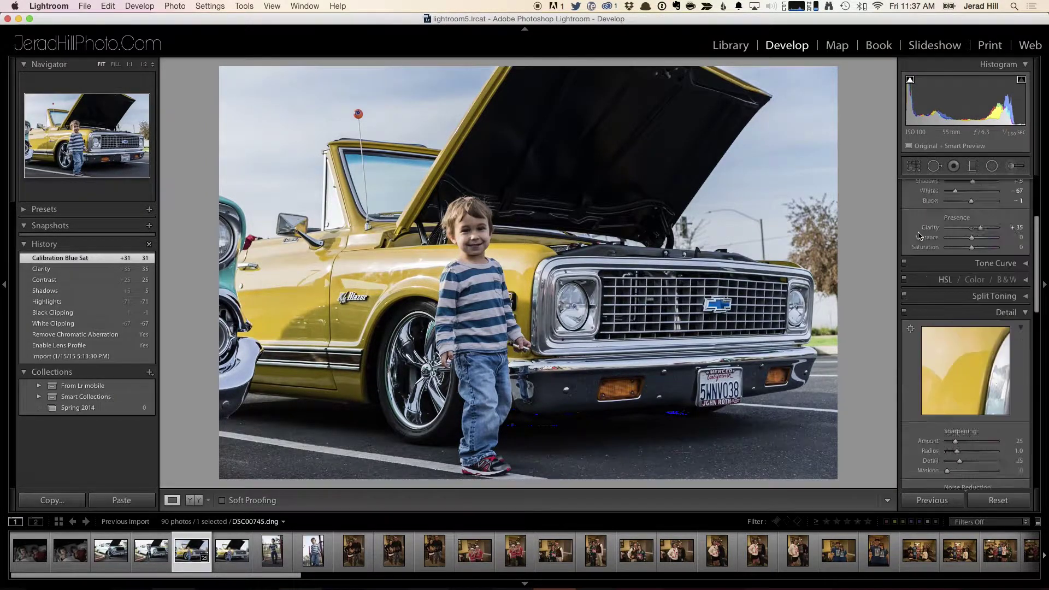
drag(970, 306, 975, 306)
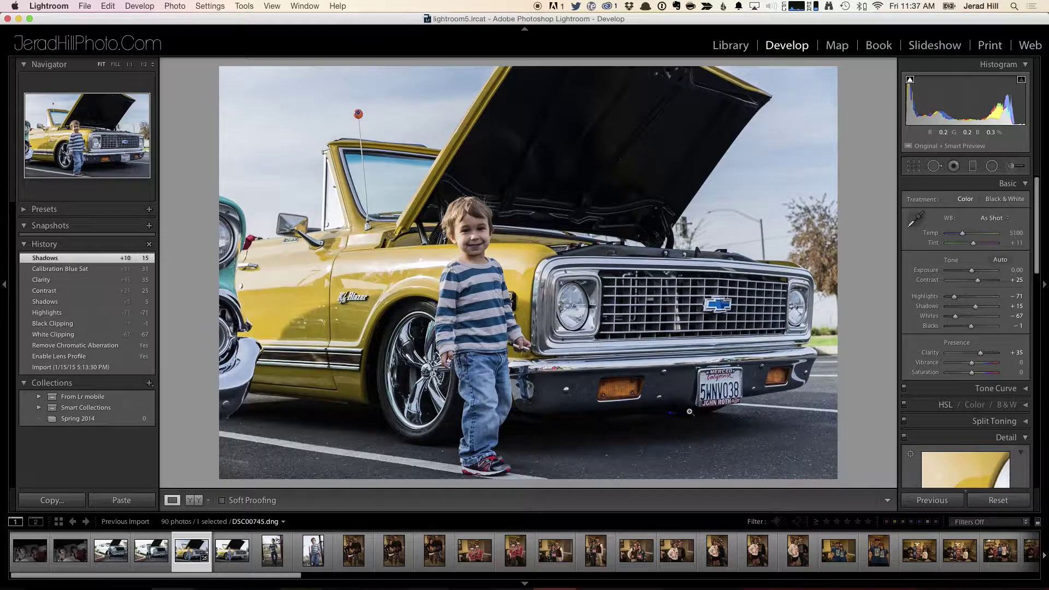
click(910, 80)
- Paint an Adjustment Brush mask with Exposure 0.50 over the boy's torso and face
click(1012, 167)
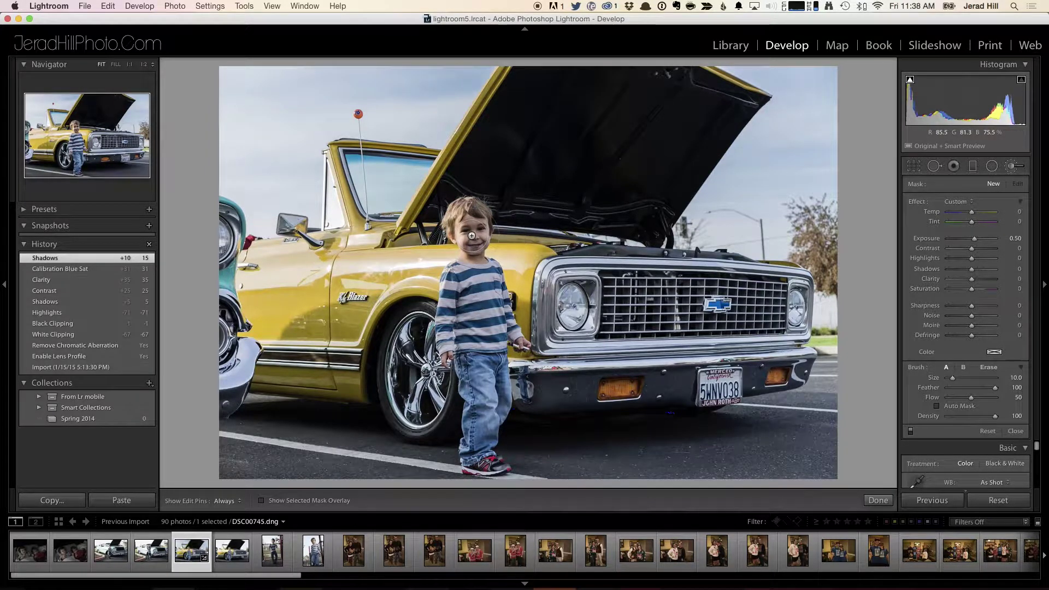
key(h)
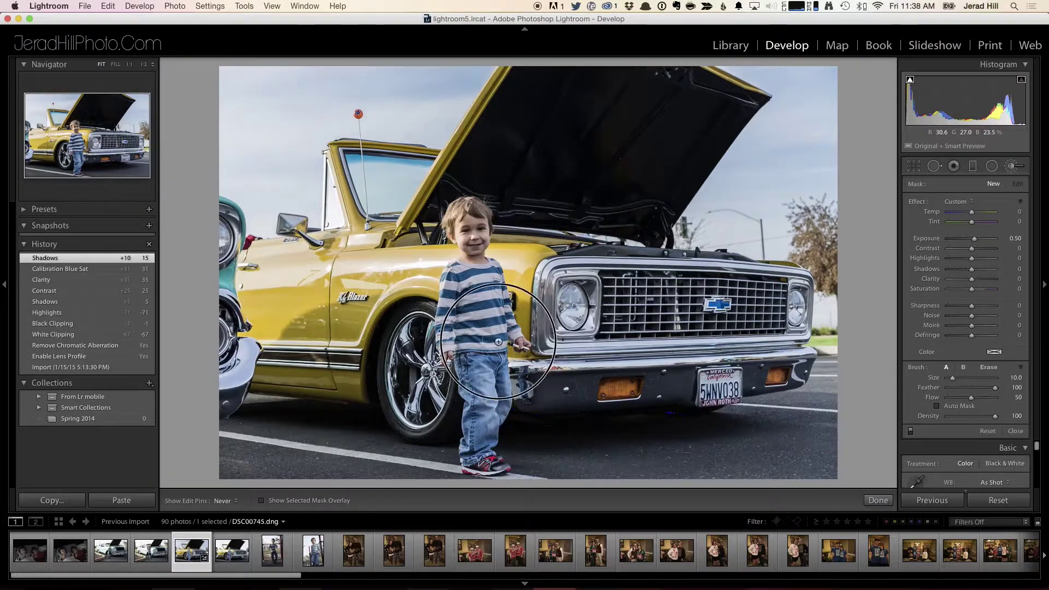
mouse_move(478, 284)
mouse_down()
mouse_move(481, 217)
mouse_move(473, 229)
mouse_up()
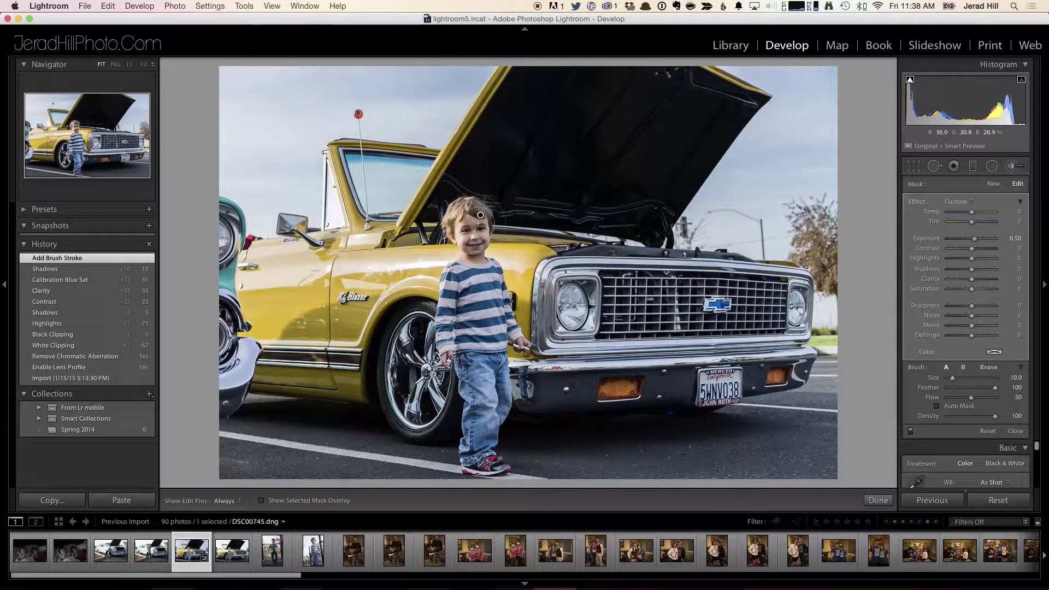
mouse_move(481, 213)
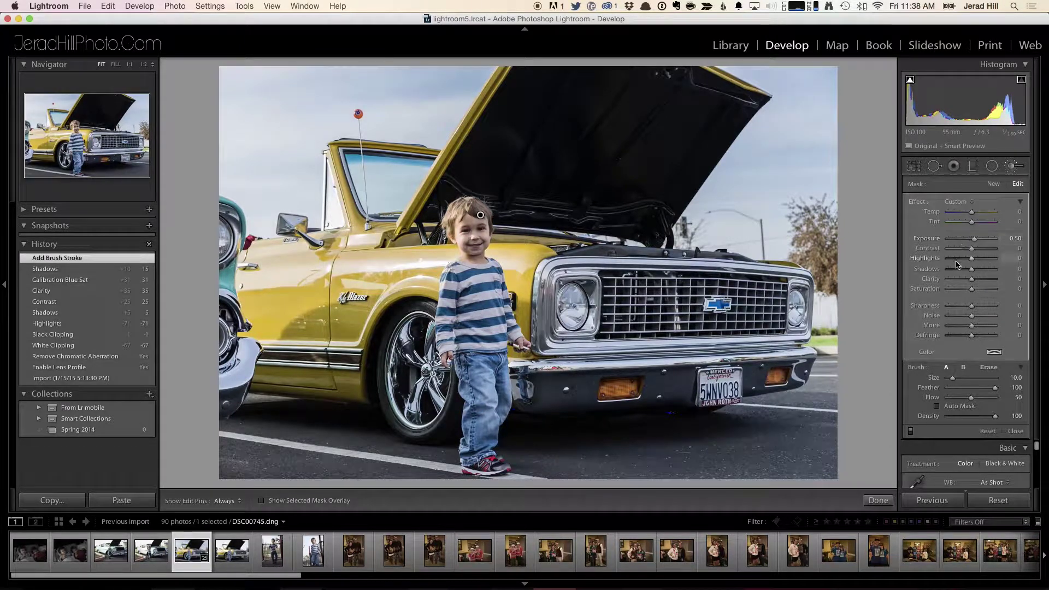
- Set the boy's brush adjustment to Shadows 39 and Noise 67, checking the face at 1:1
drag(971, 270, 981, 272)
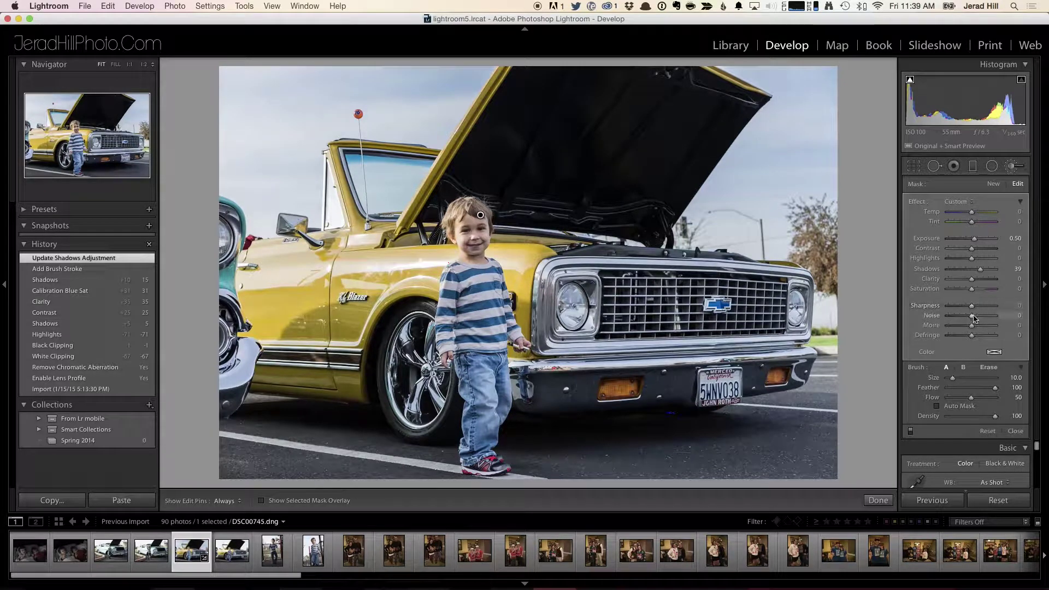
drag(972, 319, 985, 317)
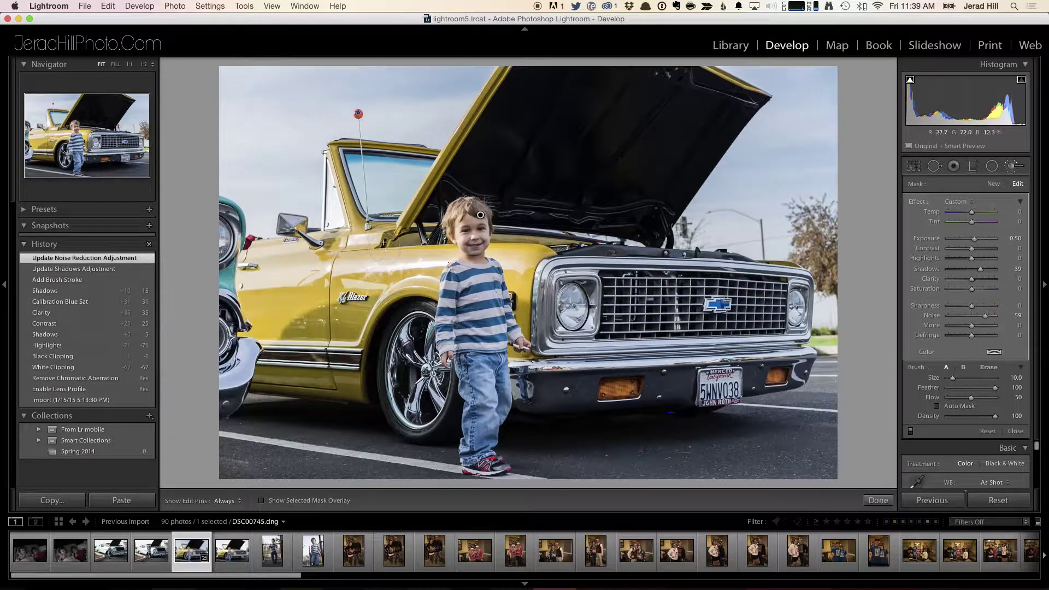
click(129, 63)
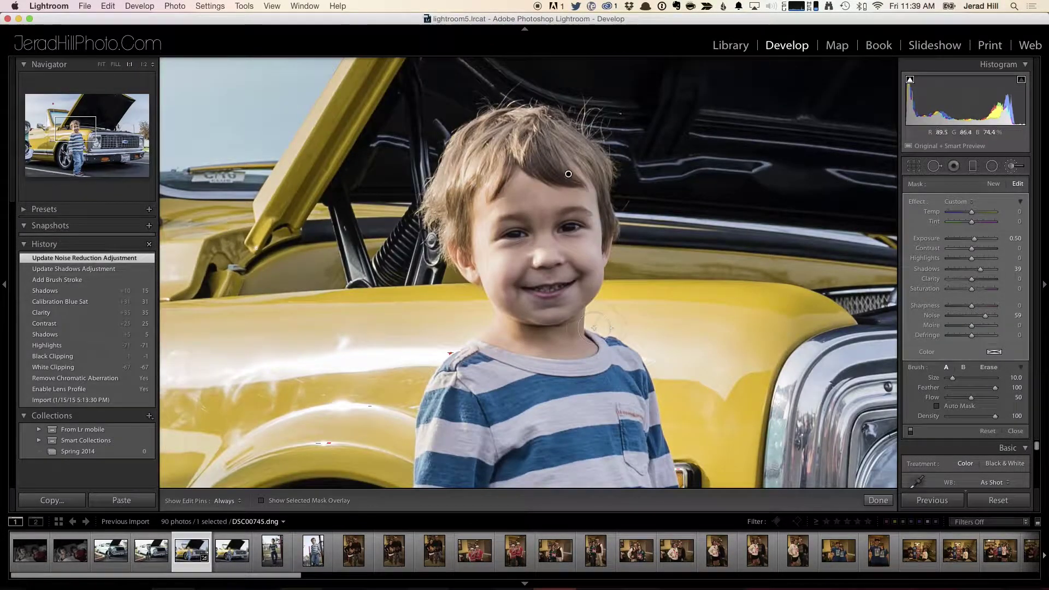
scroll(553, 260, up, 2)
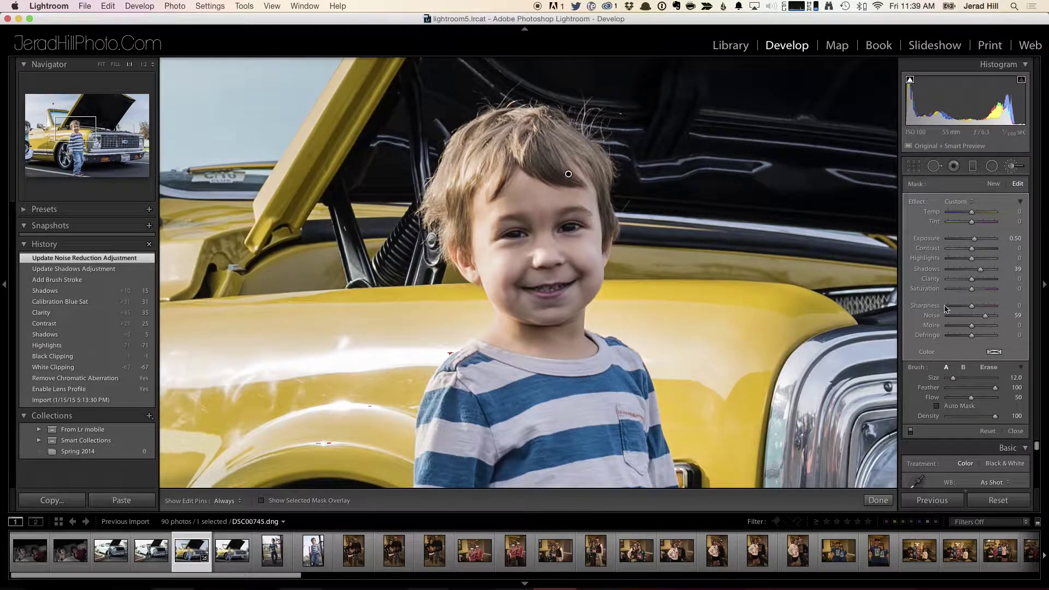
drag(983, 319, 987, 319)
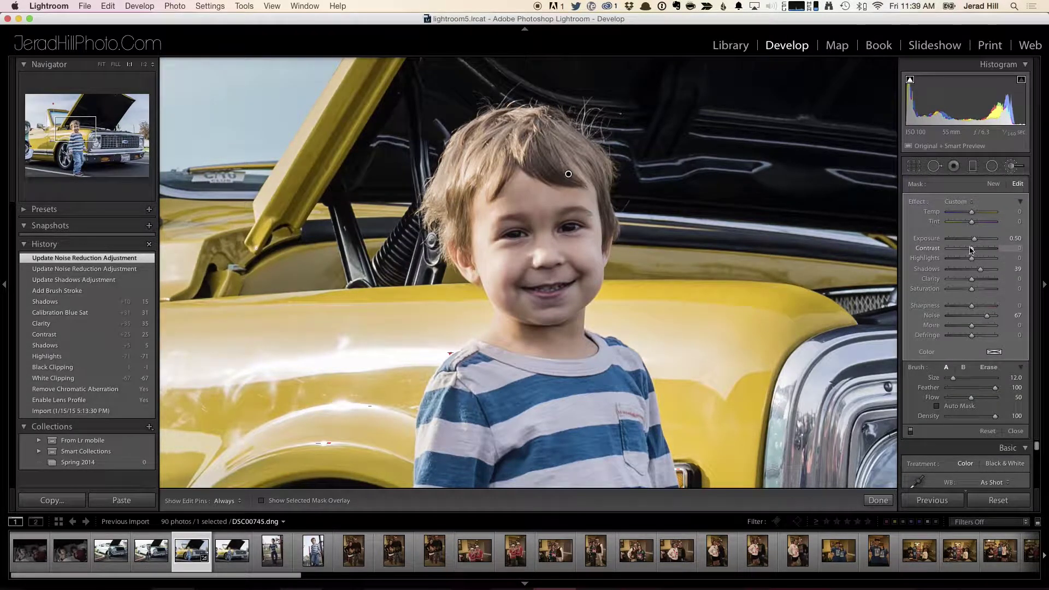
- Refine the boy's brush adjustment with Contrast 17, Shadows 55 and Sharpness -34
drag(971, 251, 985, 272)
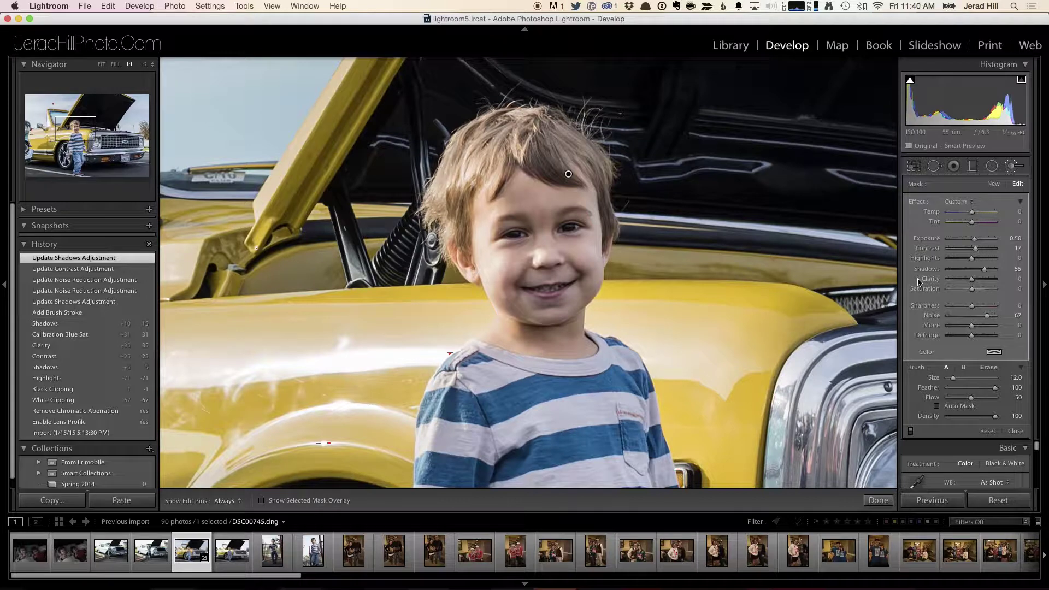
mouse_move(972, 306)
mouse_down()
mouse_move(939, 310)
mouse_move(963, 310)
mouse_up()
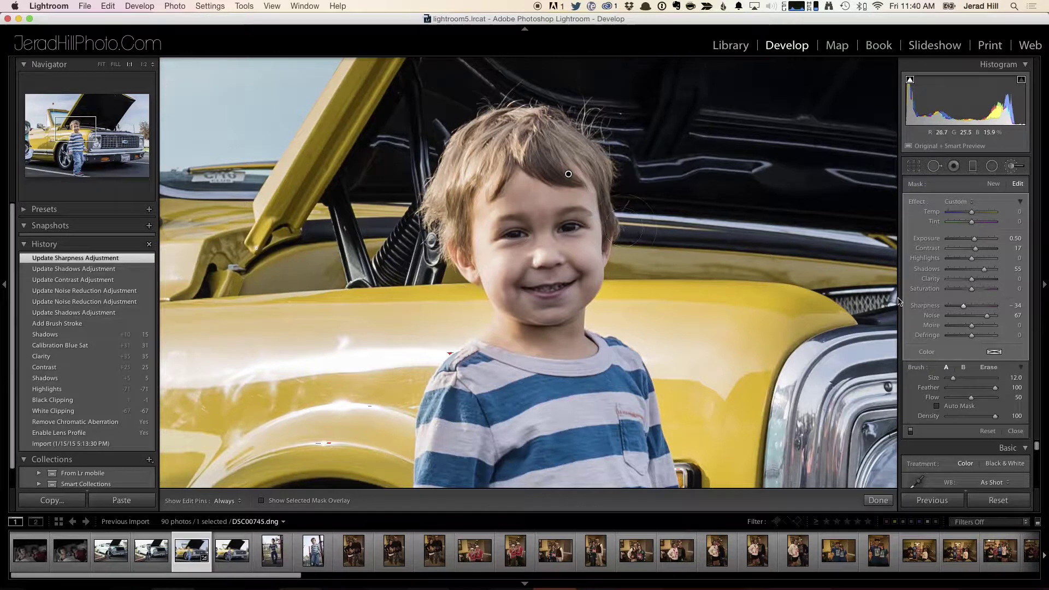
- Set the boy's brush adjustment Sharpness to 2, with the brush size reduced to 8.0, and finish editing the mask
drag(964, 306, 971, 308)
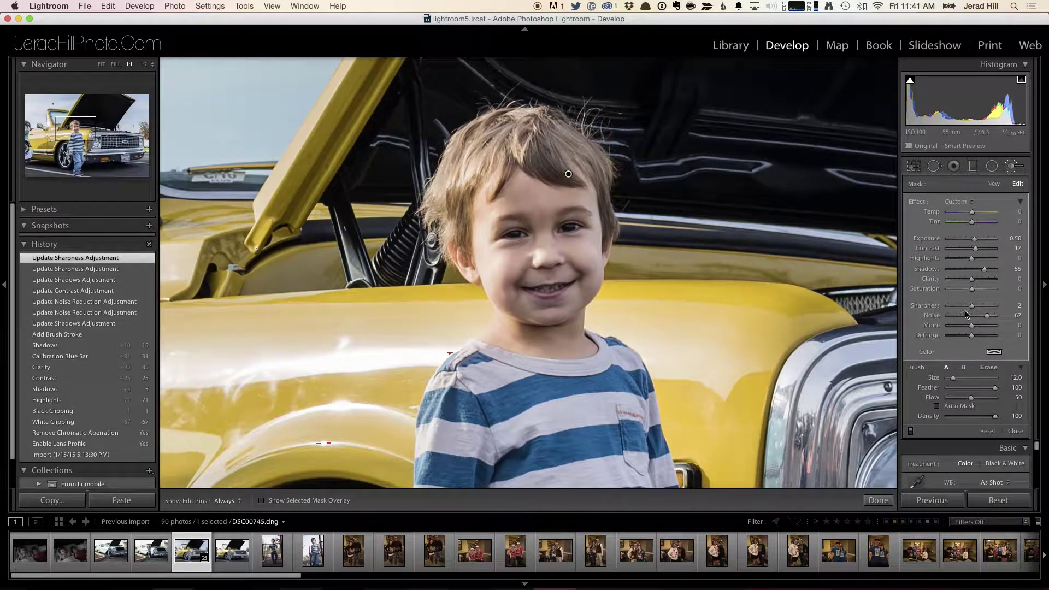
key(alt)
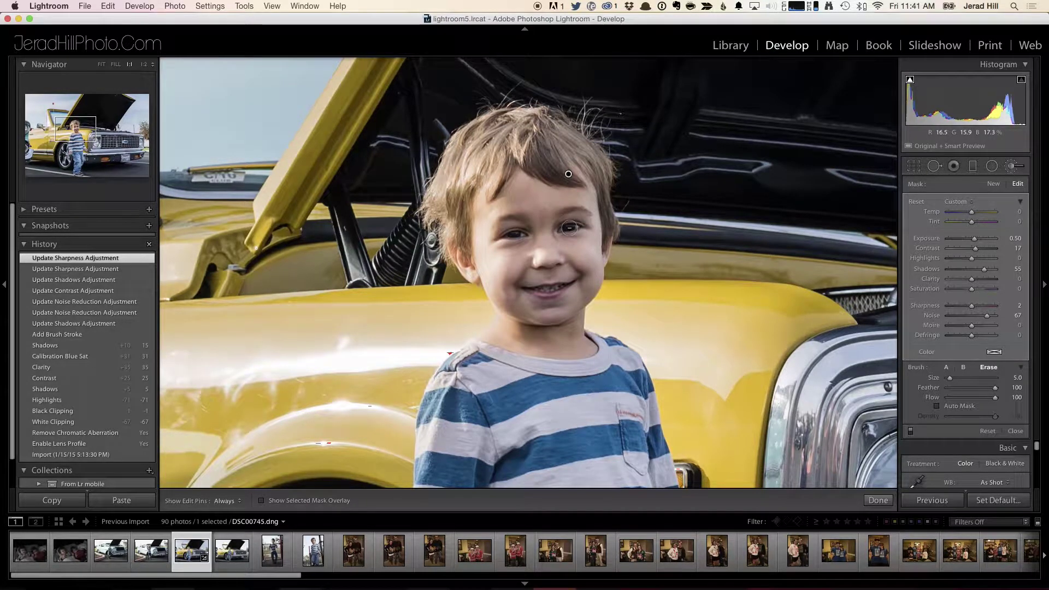
key(bracketleft)
key(bracketleft)
key(bracketleft)
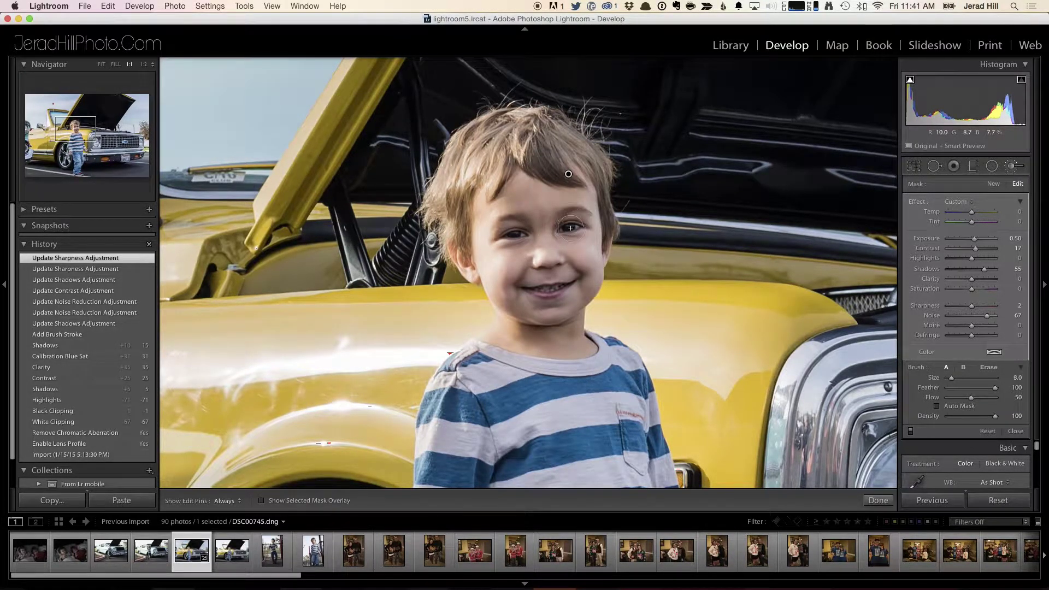
key(alt)
click(1016, 432)
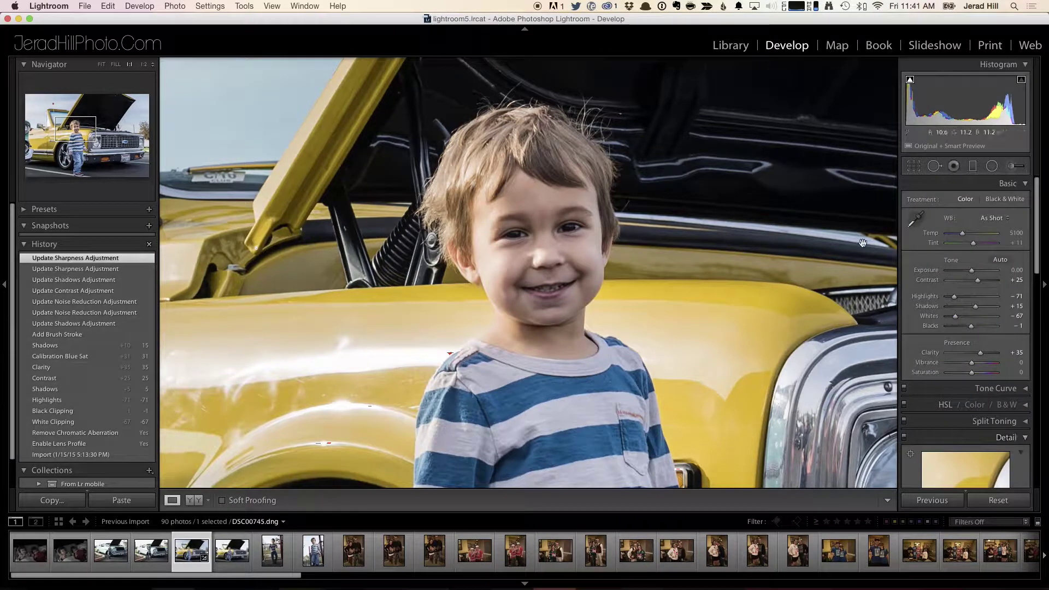
- Compare the whole photo's original import state with its latest edited state in the history, ending on the edited version
click(468, 168)
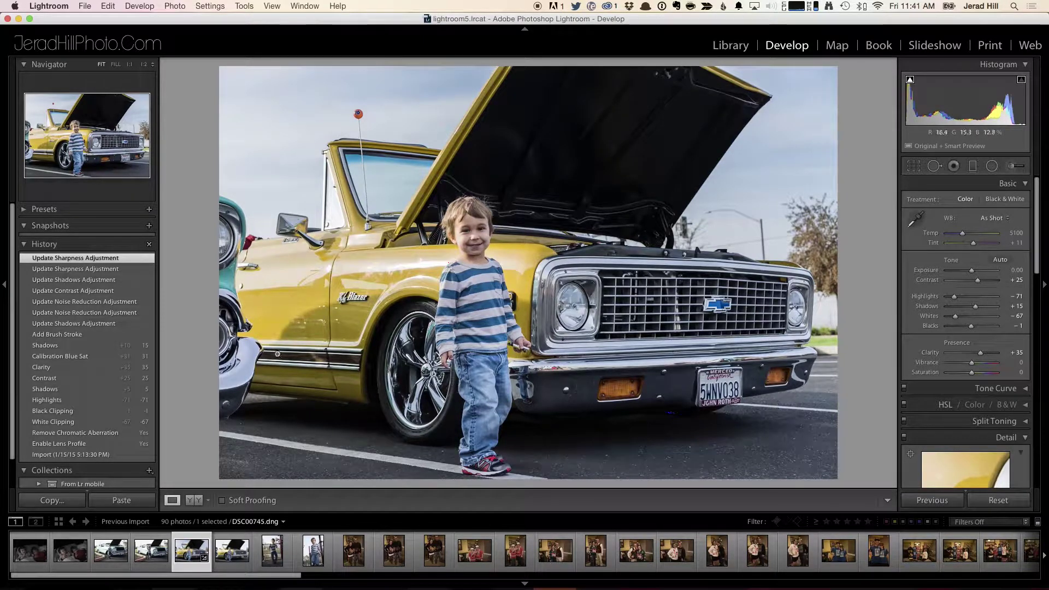
scroll(108, 388, down, 1)
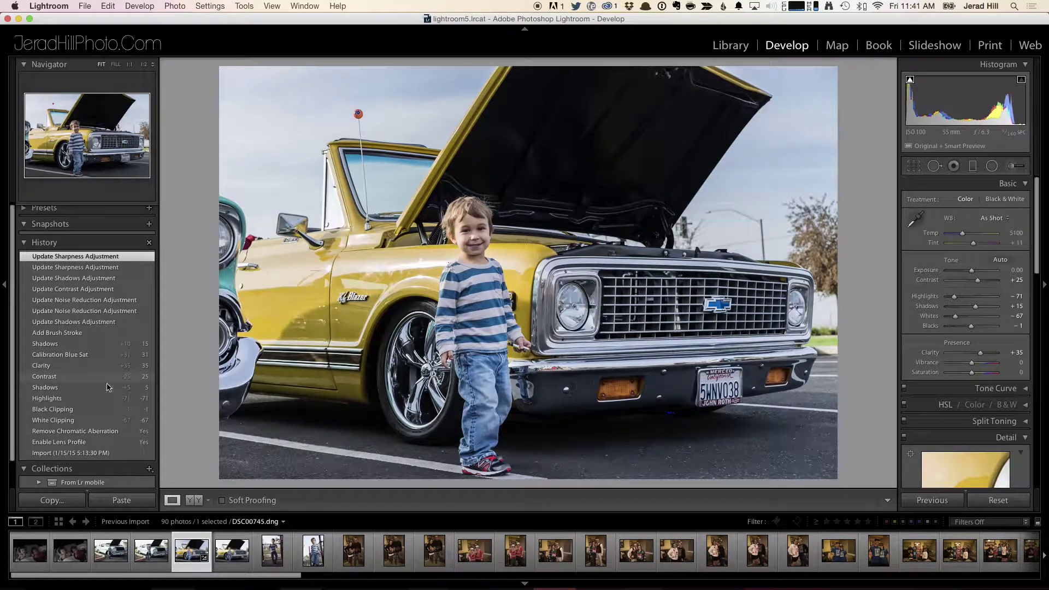
click(91, 453)
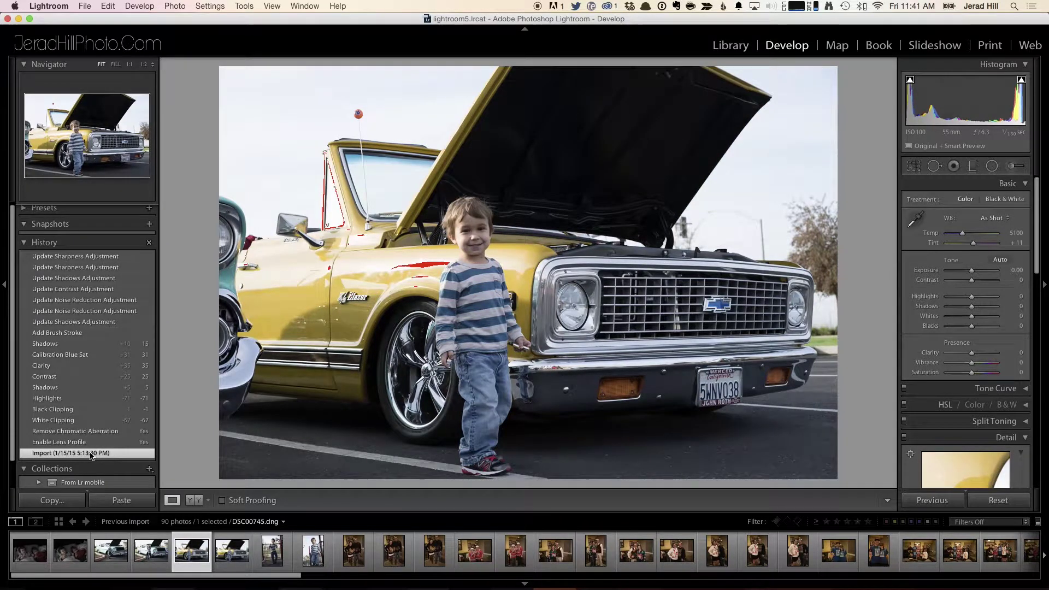
scroll(88, 281, up, 1)
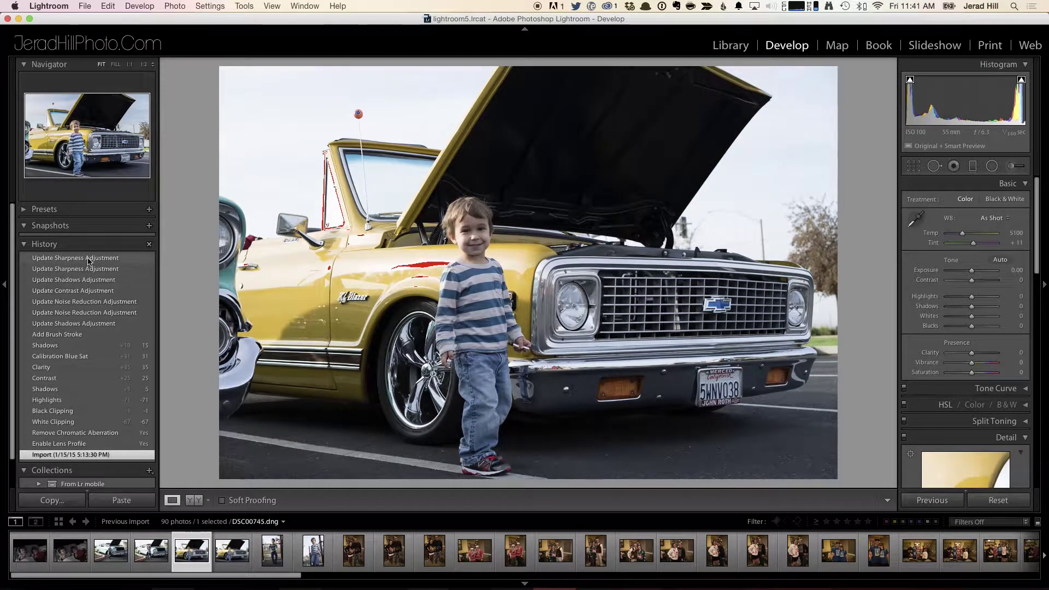
click(89, 259)
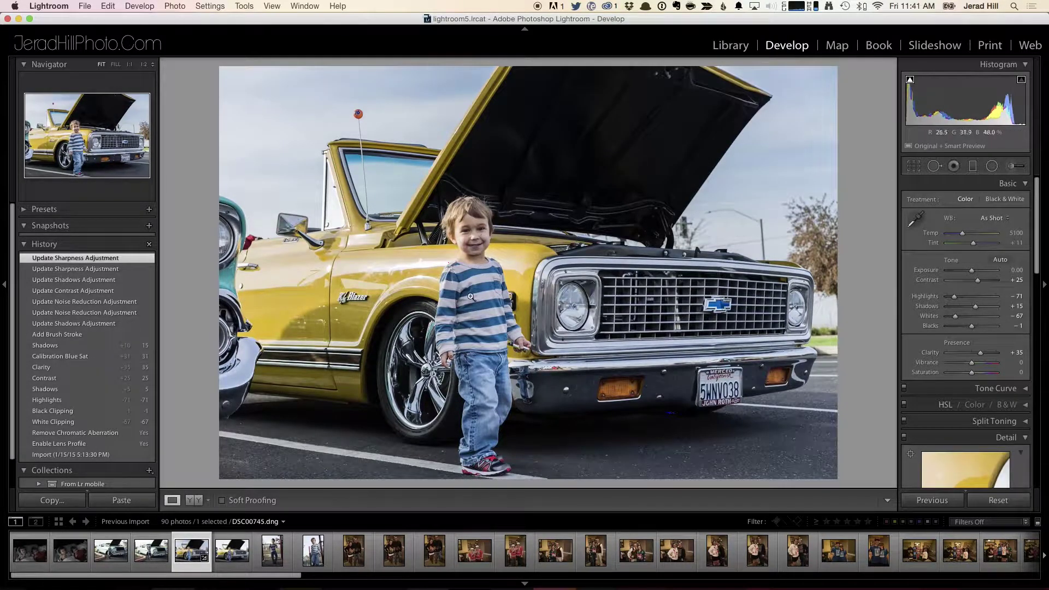
click(108, 456)
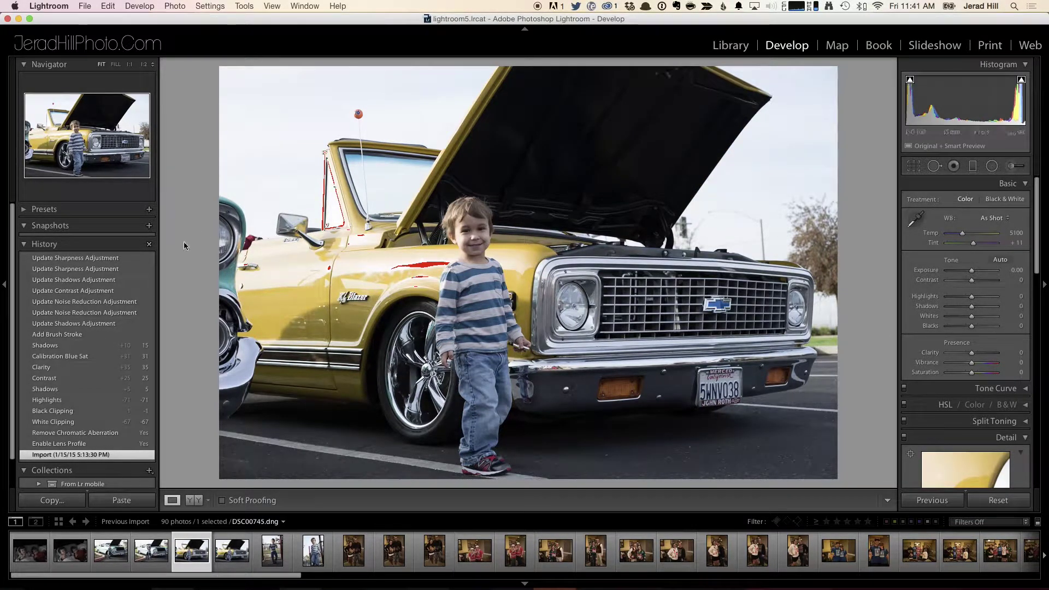
click(115, 257)
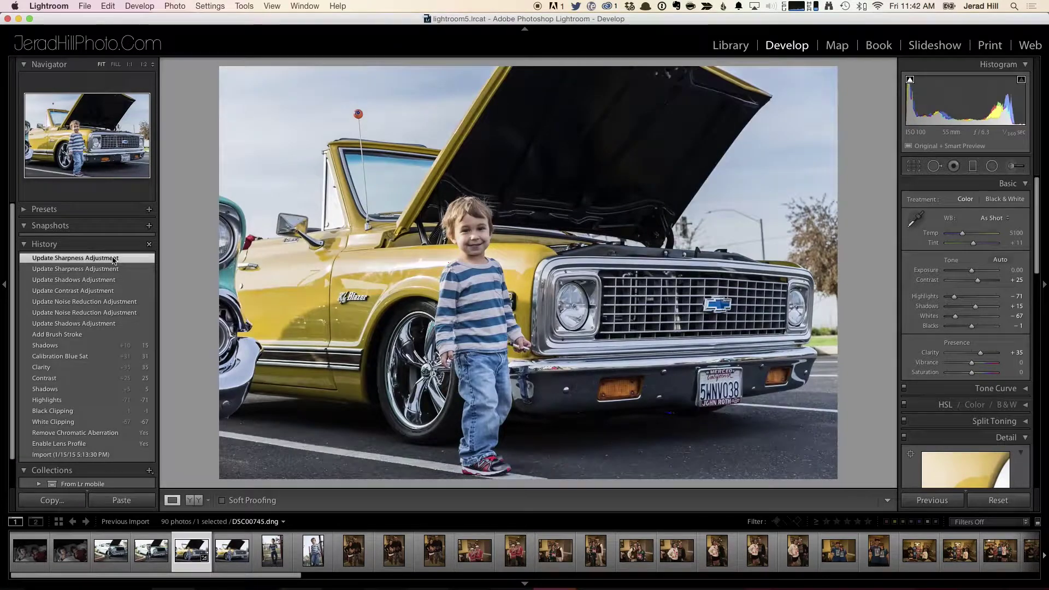